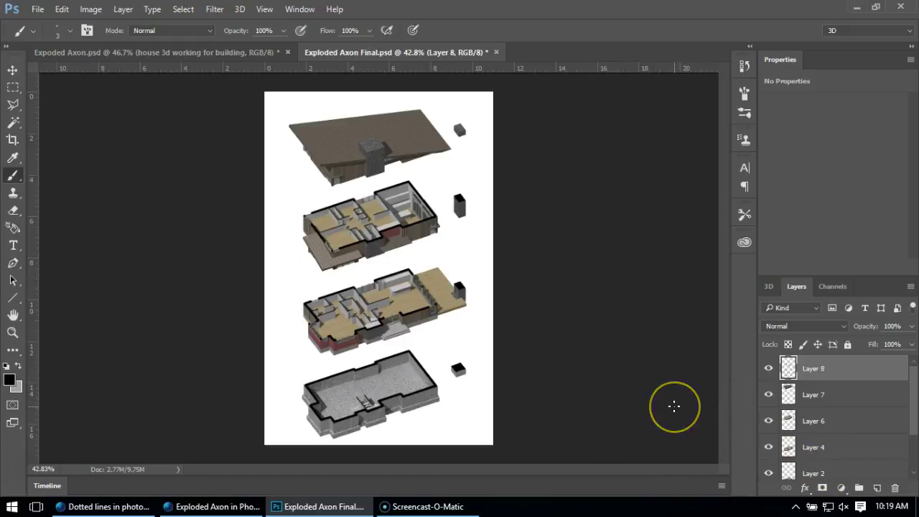
Add a new layer above Layer 8 and set the brush size to 4 px.
{"action": "left_click", "coordinate": [876, 487]}
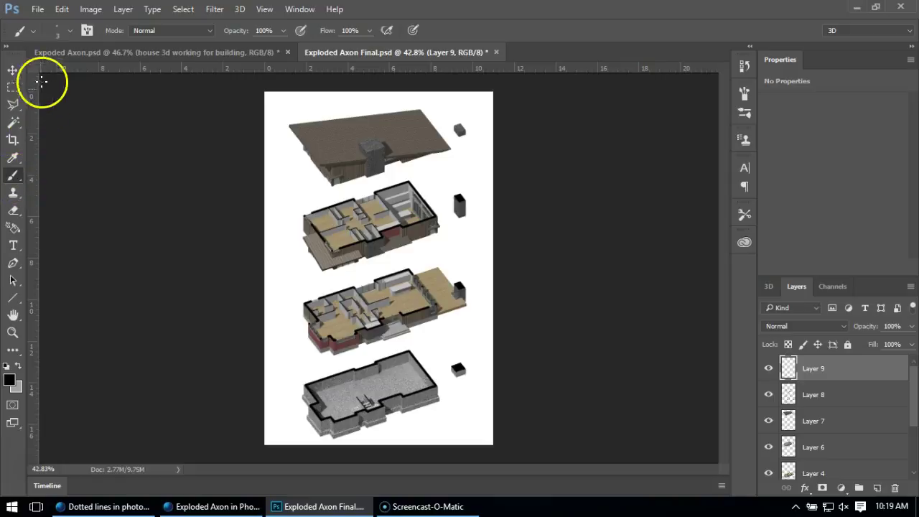
{"action": "left_click", "coordinate": [70, 33]}
{"action": "double_click", "coordinate": [134, 56]}
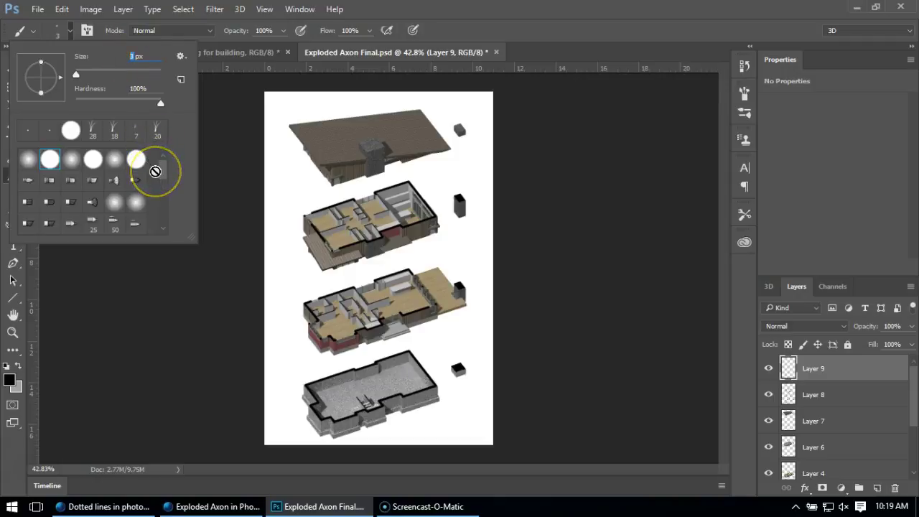
{"action": "type", "text": "4"}
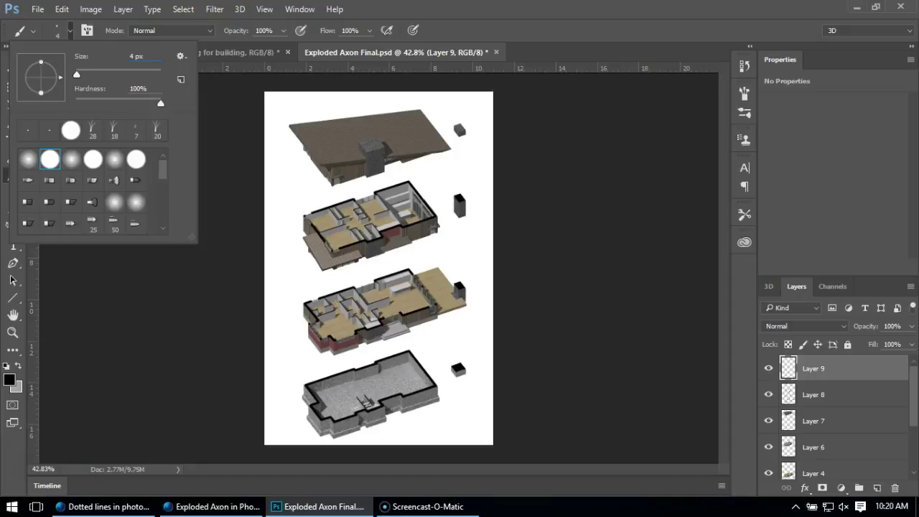
{"action": "key", "text": "Return"}
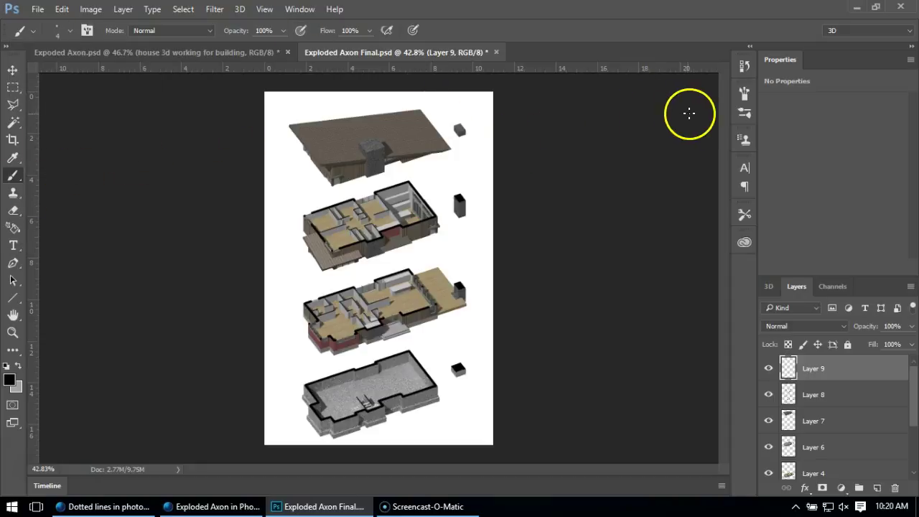
Set the brush tip spacing to 179% so the brush paints a dotted line.
{"action": "left_click", "coordinate": [743, 113]}
{"action": "left_click", "coordinate": [743, 96]}
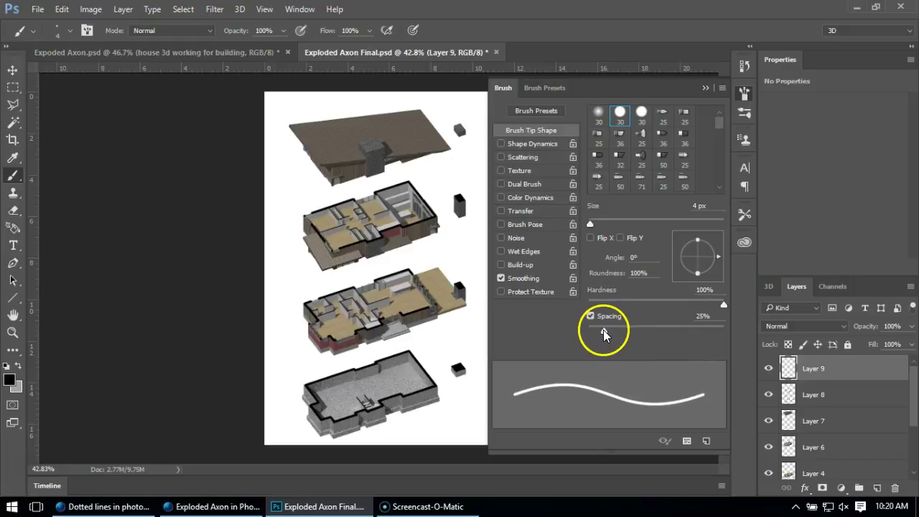
{"action": "left_click_drag", "start_coordinate": [603, 334], "coordinate": [635, 330]}
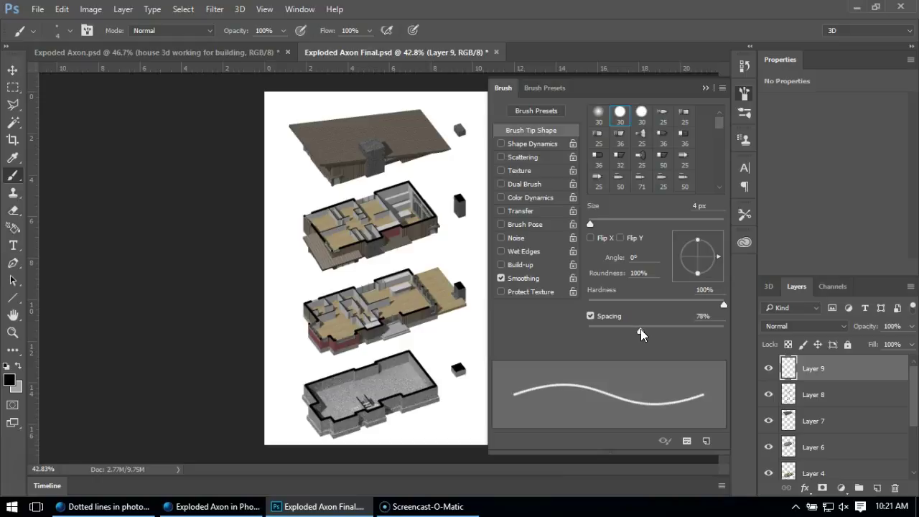
{"action": "left_click_drag", "start_coordinate": [640, 329], "coordinate": [664, 329]}
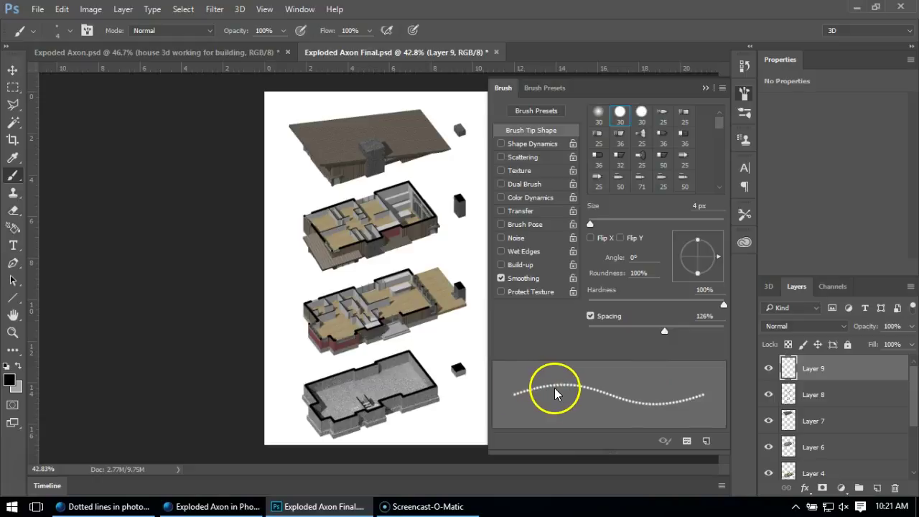
{"action": "left_click_drag", "start_coordinate": [664, 330], "coordinate": [684, 331]}
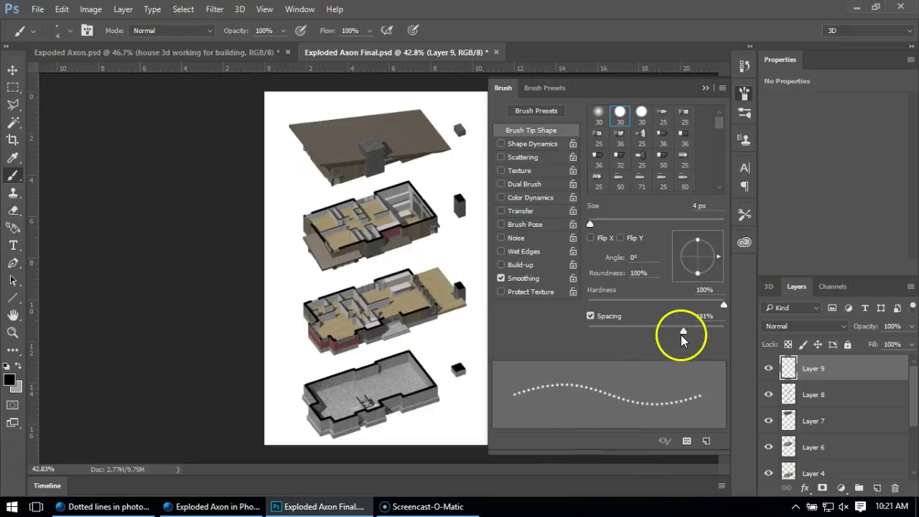
{"action": "left_click", "coordinate": [683, 332]}
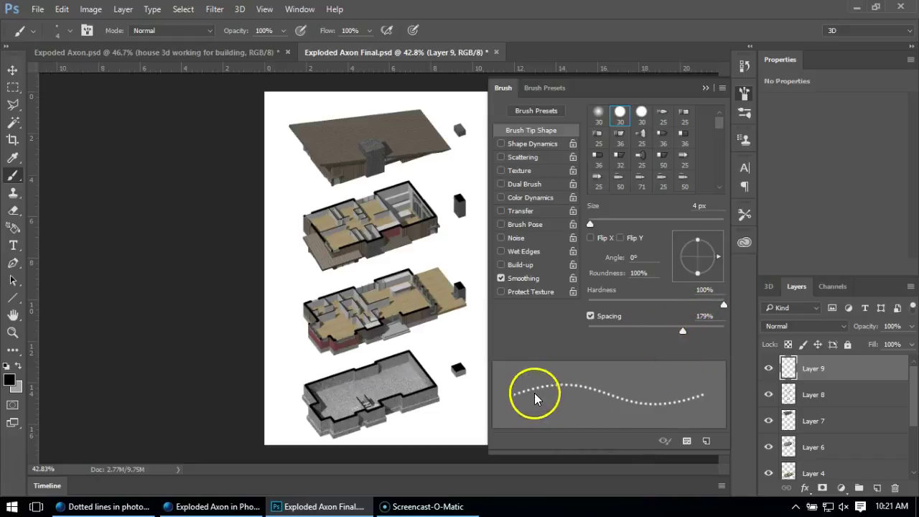
Paint a freehand dotted test stroke across the two middle floors and undo it.
{"action": "mouse_move", "coordinate": [289, 197]}
{"action": "left_mouse_down"}
{"action": "mouse_move", "coordinate": [293, 232]}
{"action": "mouse_move", "coordinate": [323, 252]}
{"action": "mouse_move", "coordinate": [310, 353]}
{"action": "left_mouse_up"}
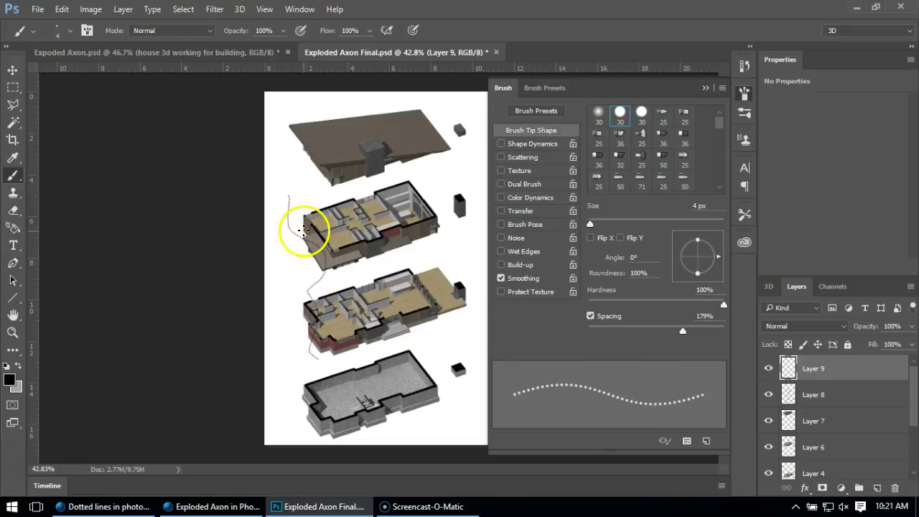
{"action": "scroll", "coordinate": [310, 234], "scroll_direction": "up", "scroll_amount": 3}
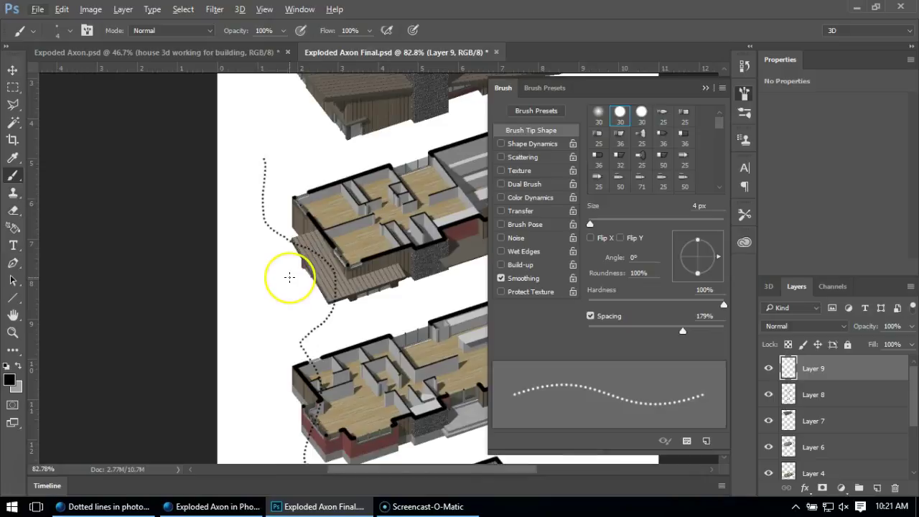
{"action": "key", "text": "ctrl+z"}
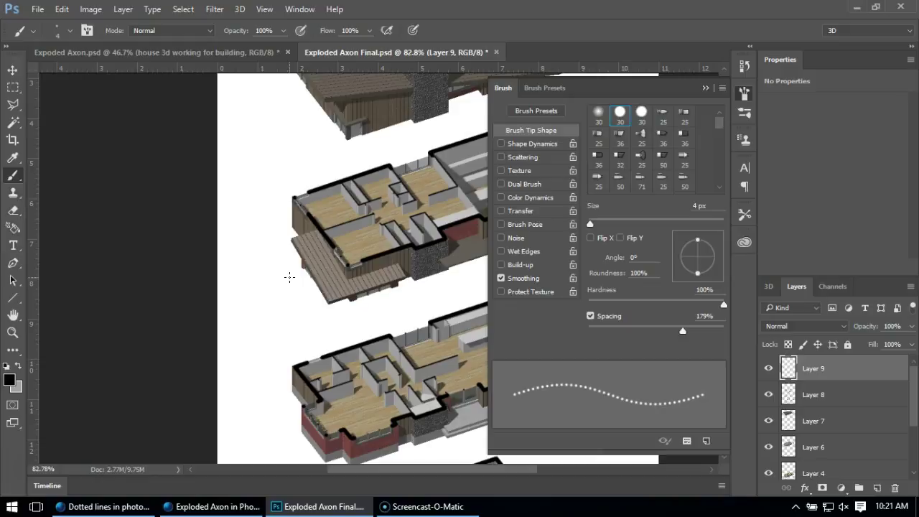
Draw a straight dotted line from the basement's front wall corner up to the roof section's front corner.
{"action": "left_click", "coordinate": [705, 89]}
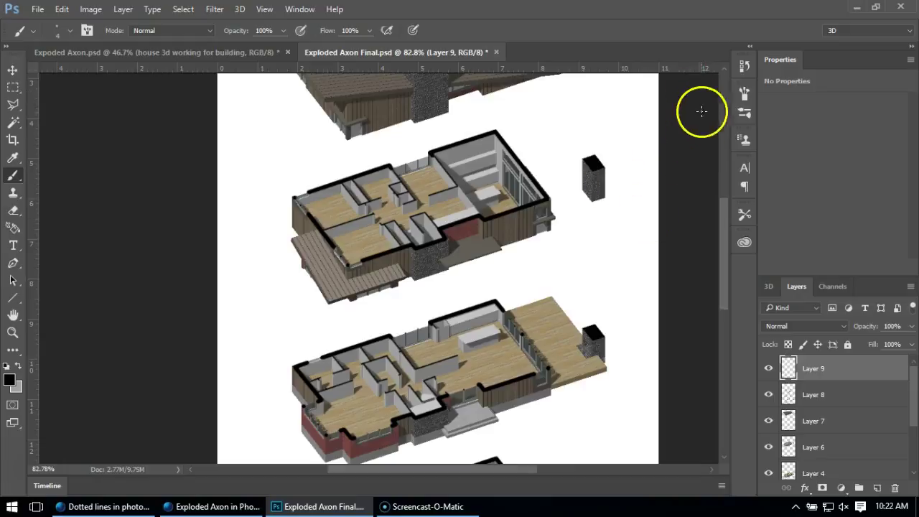
{"action": "scroll", "coordinate": [433, 240], "scroll_direction": "down", "scroll_amount": 5}
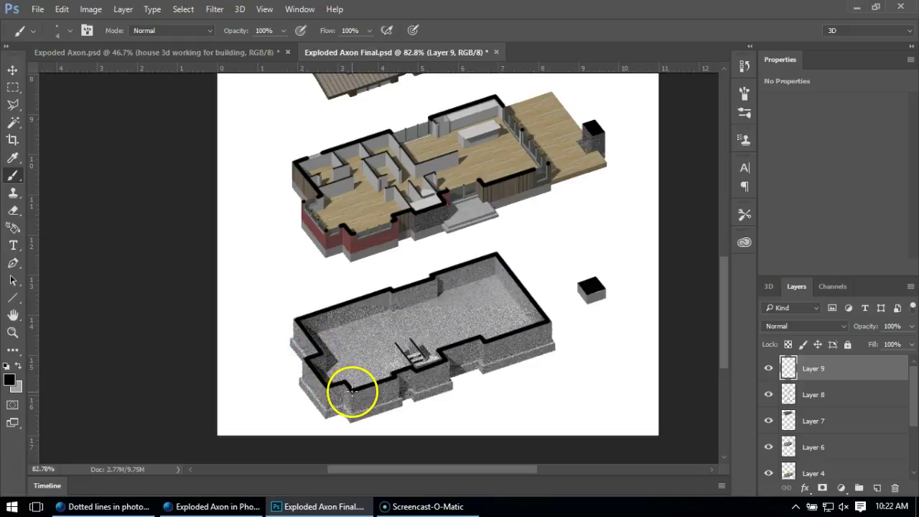
{"action": "left_click_drag", "start_coordinate": [351, 391], "coordinate": [419, 365]}
{"action": "scroll", "coordinate": [420, 364], "scroll_direction": "up", "scroll_amount": 8}
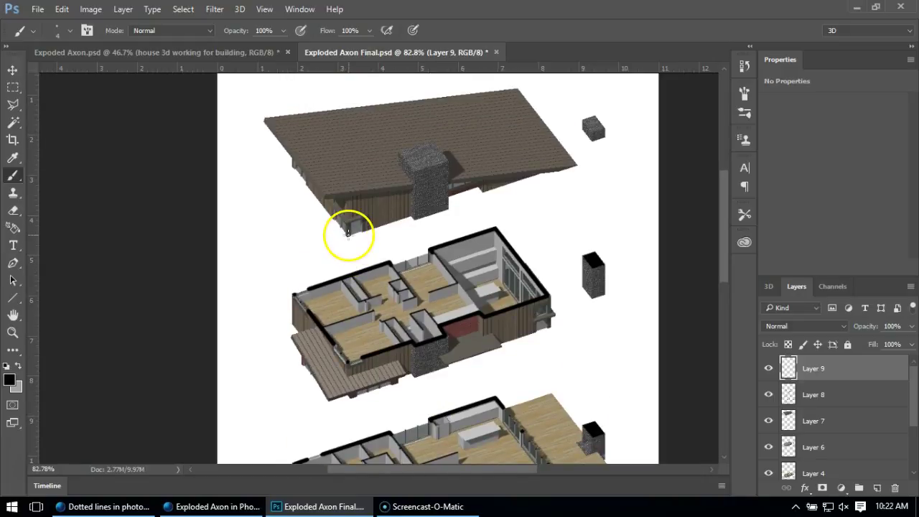
{"action": "left_click", "coordinate": [348, 236], "text": "shift"}
Draw a straight dotted line from the basement's left wall corner up to the left wall corner beneath the roof.
{"action": "scroll", "coordinate": [439, 321], "scroll_direction": "down", "scroll_amount": 5}
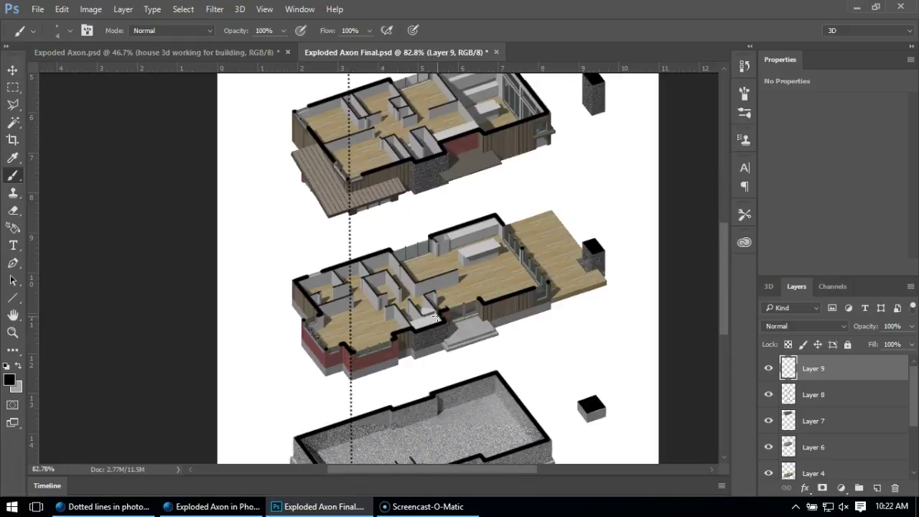
{"action": "scroll", "coordinate": [439, 314], "scroll_direction": "down", "scroll_amount": 2}
{"action": "scroll", "coordinate": [459, 276], "scroll_direction": "down", "scroll_amount": 5}
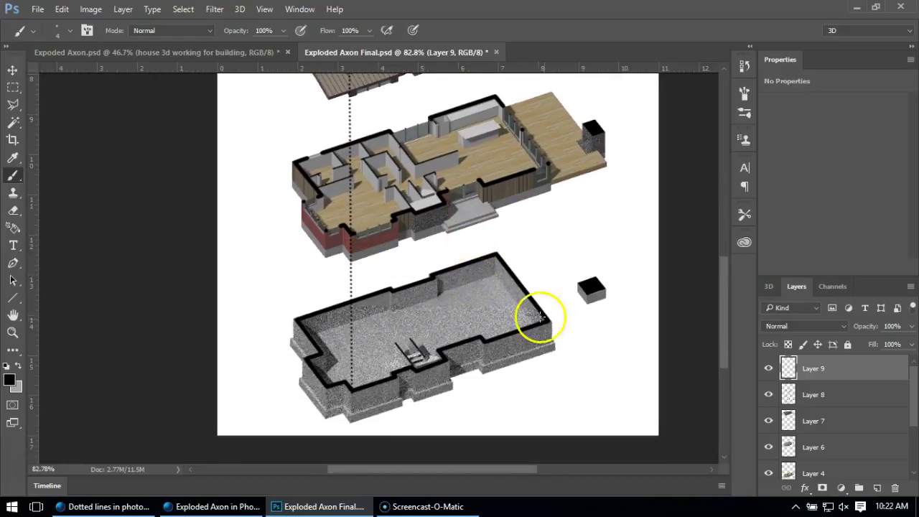
{"action": "scroll", "coordinate": [543, 318], "scroll_direction": "up", "scroll_amount": 6}
{"action": "scroll", "coordinate": [558, 369], "scroll_direction": "down", "scroll_amount": 2}
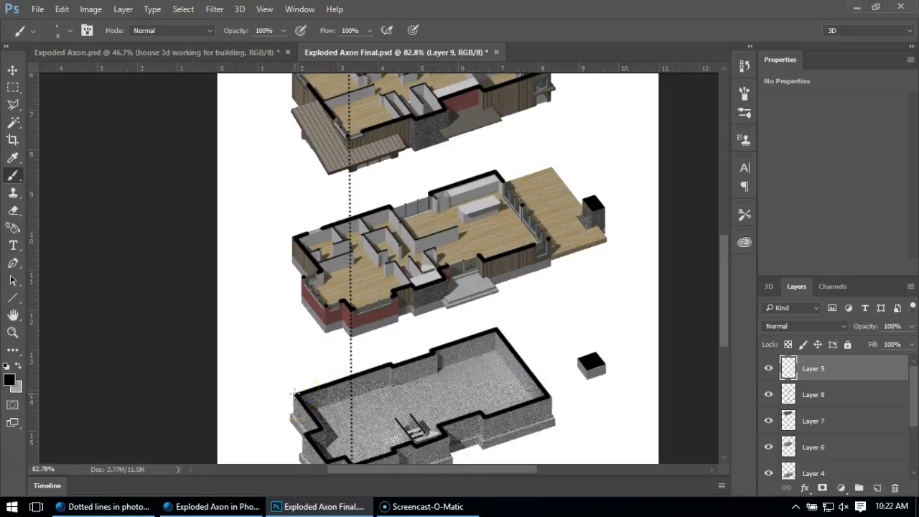
{"action": "scroll", "coordinate": [328, 369], "scroll_direction": "up", "scroll_amount": 10}
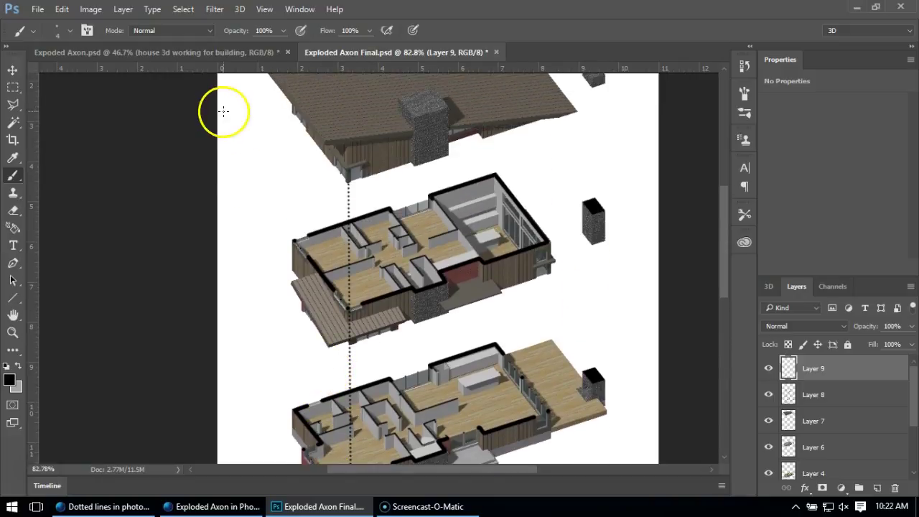
{"action": "left_click", "coordinate": [292, 117], "text": "shift"}
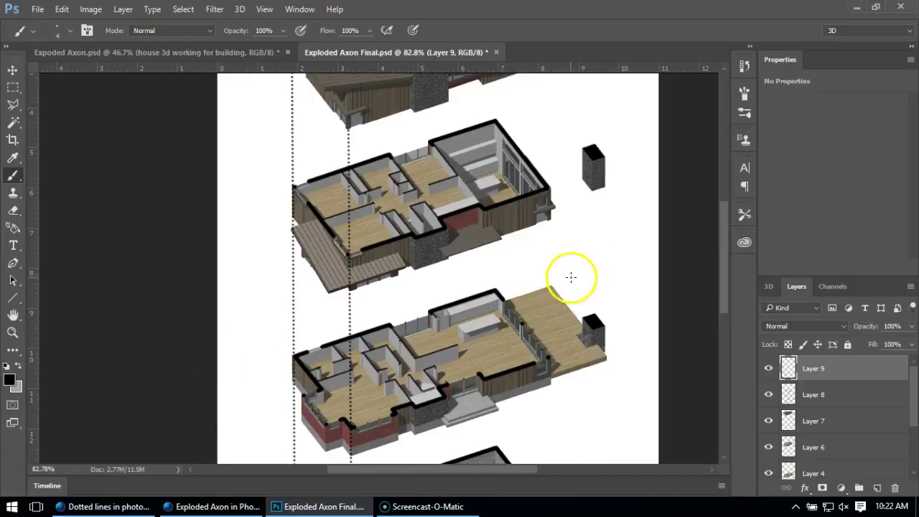
Connect the basement's back wall corner to the roof's underside with a straight dotted line.
{"action": "scroll", "coordinate": [563, 280], "scroll_direction": "down", "scroll_amount": 5}
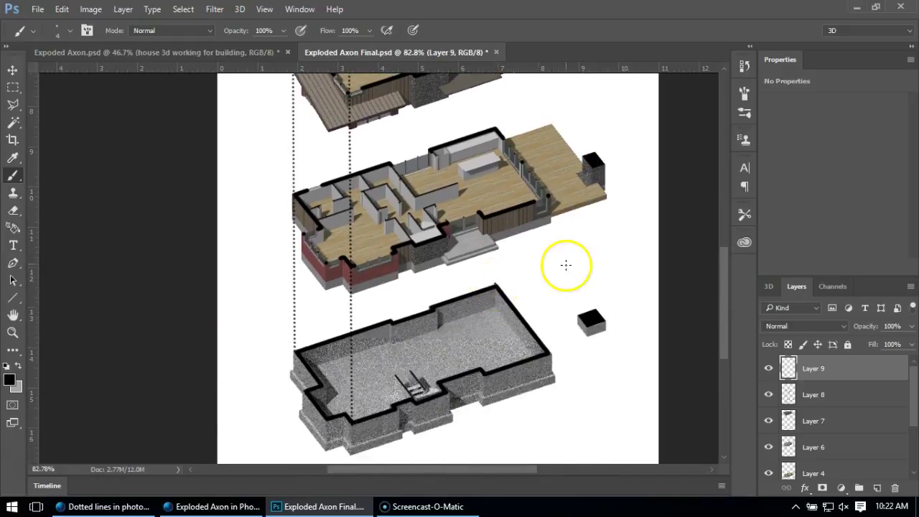
{"action": "scroll", "coordinate": [565, 265], "scroll_direction": "up", "scroll_amount": 6}
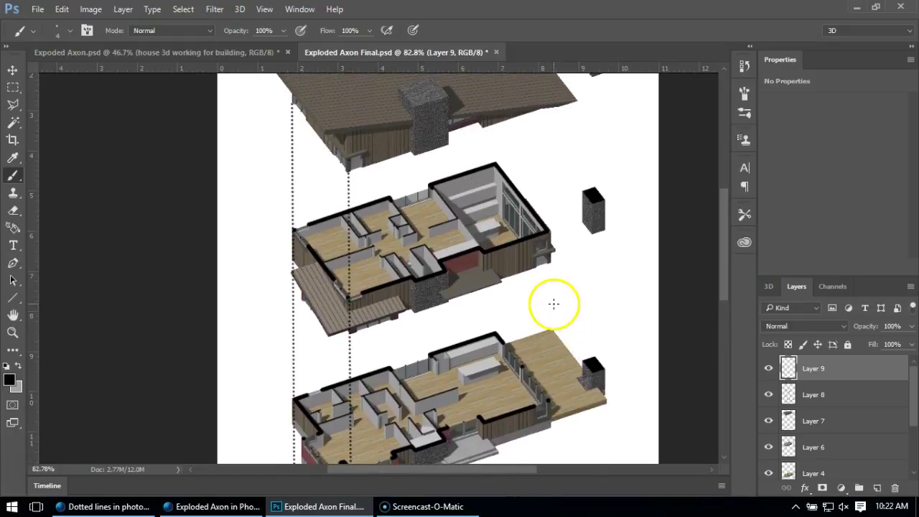
{"action": "scroll", "coordinate": [555, 307], "scroll_direction": "up", "scroll_amount": 1}
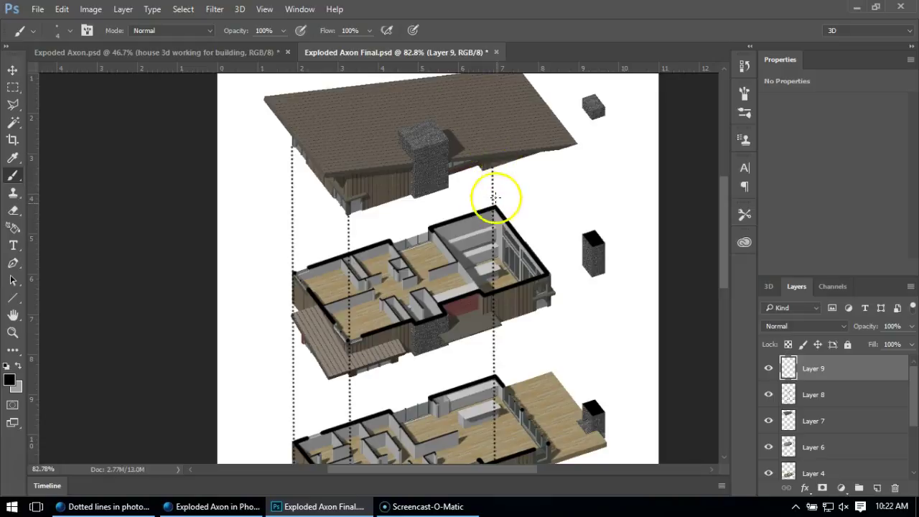
Connect the basement's right wall corner to the roof's right underside with a straight dotted line.
{"action": "scroll", "coordinate": [457, 227], "scroll_direction": "down", "scroll_amount": 3}
{"action": "scroll", "coordinate": [519, 271], "scroll_direction": "down", "scroll_amount": 2}
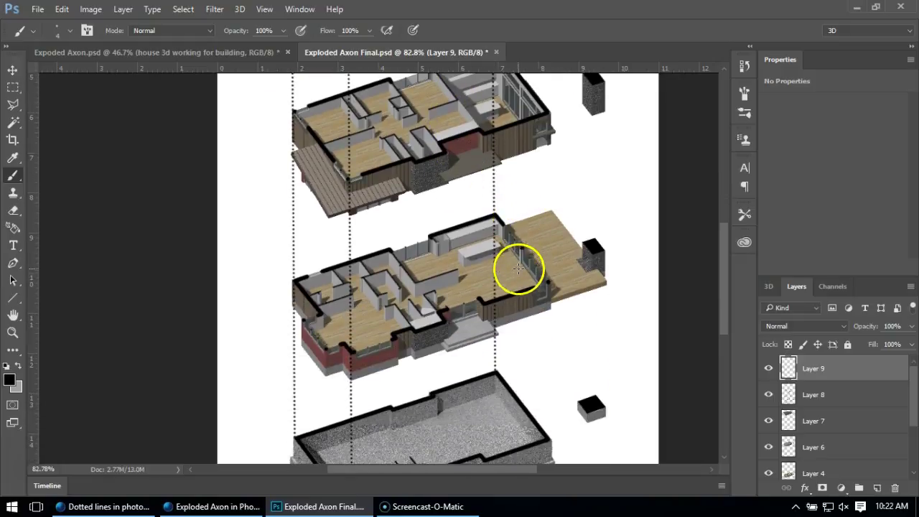
{"action": "scroll", "coordinate": [560, 353], "scroll_direction": "down", "scroll_amount": 1}
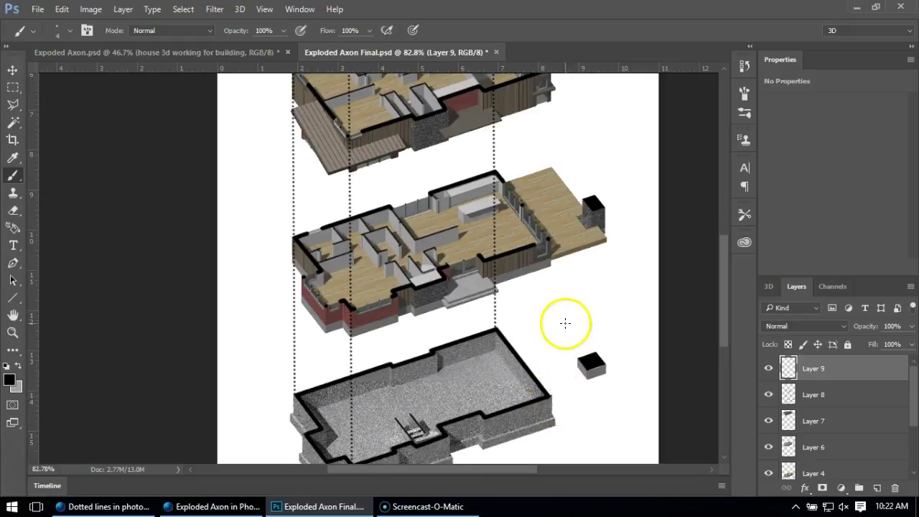
{"action": "scroll", "coordinate": [567, 330], "scroll_direction": "up", "scroll_amount": 4}
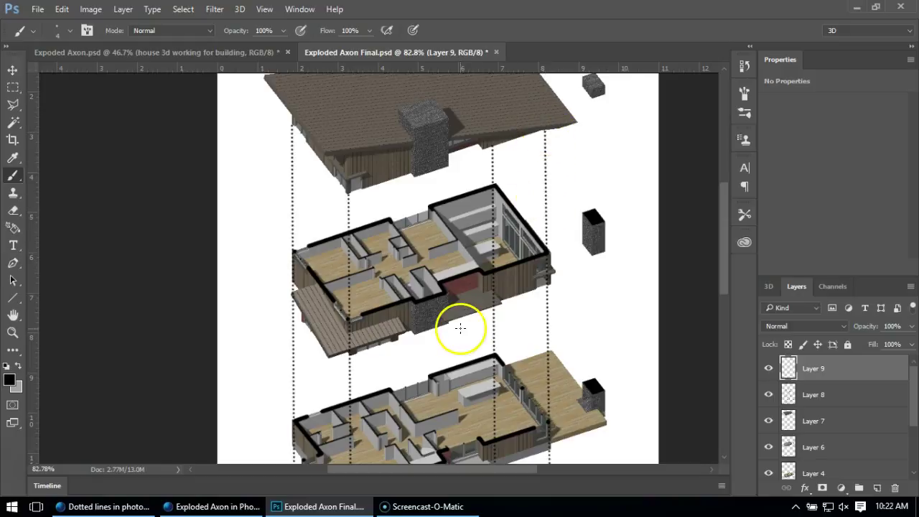
Lasso the part of the back-corner dotted line that crosses the floor level above the basement and delete it.
{"action": "scroll", "coordinate": [406, 260], "scroll_direction": "down", "scroll_amount": 3}
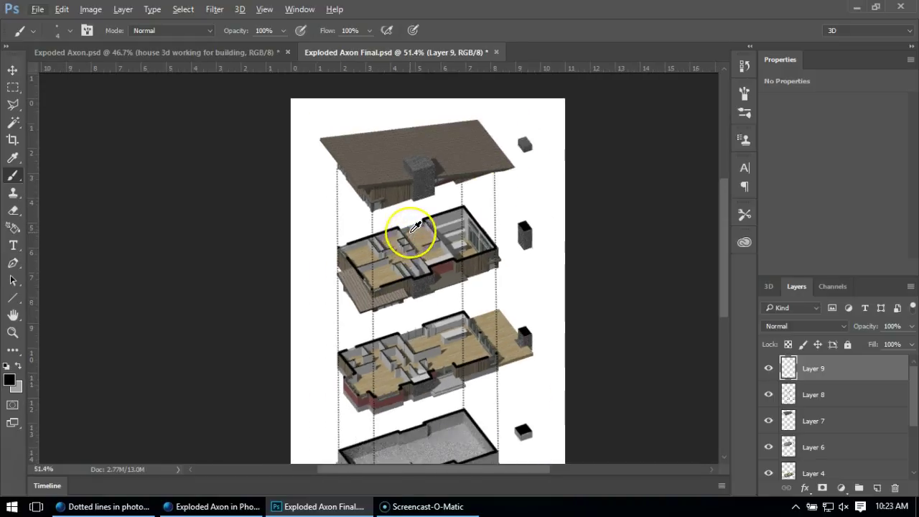
{"action": "scroll", "coordinate": [409, 237], "scroll_direction": "down", "scroll_amount": 3}
{"action": "scroll", "coordinate": [409, 231], "scroll_direction": "up", "scroll_amount": 2}
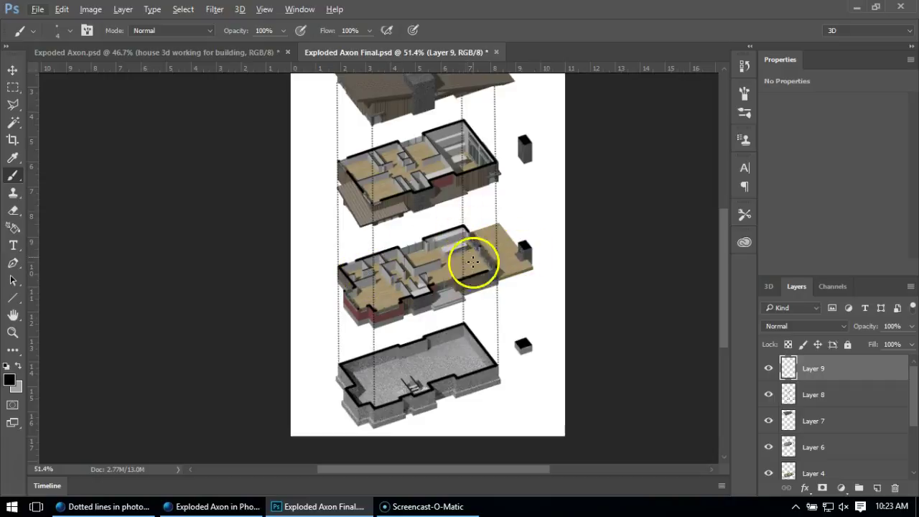
{"action": "left_click", "coordinate": [14, 105]}
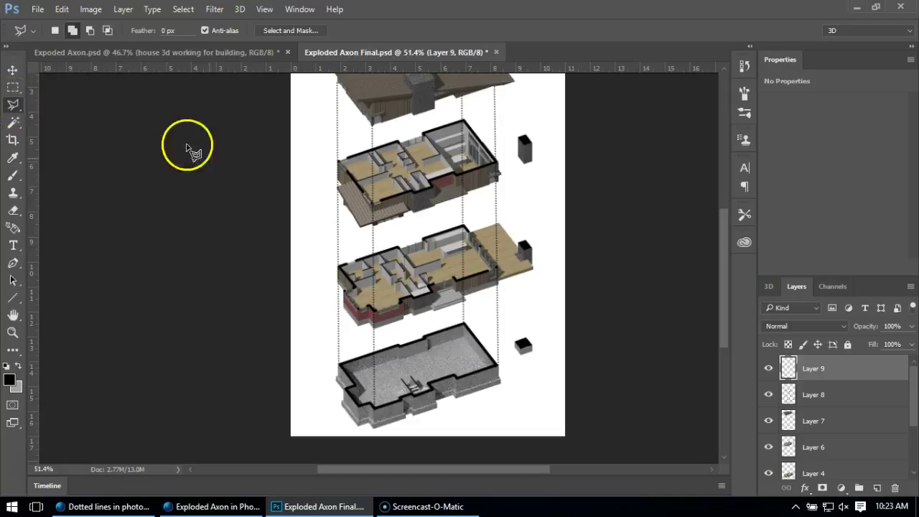
{"action": "scroll", "coordinate": [475, 244], "scroll_direction": "up", "scroll_amount": 3}
{"action": "mouse_move", "coordinate": [452, 205]}
{"action": "left_mouse_down"}
{"action": "mouse_move", "coordinate": [463, 251]}
{"action": "mouse_move", "coordinate": [447, 364]}
{"action": "mouse_move", "coordinate": [423, 287]}
{"action": "mouse_move", "coordinate": [433, 214]}
{"action": "left_mouse_up"}
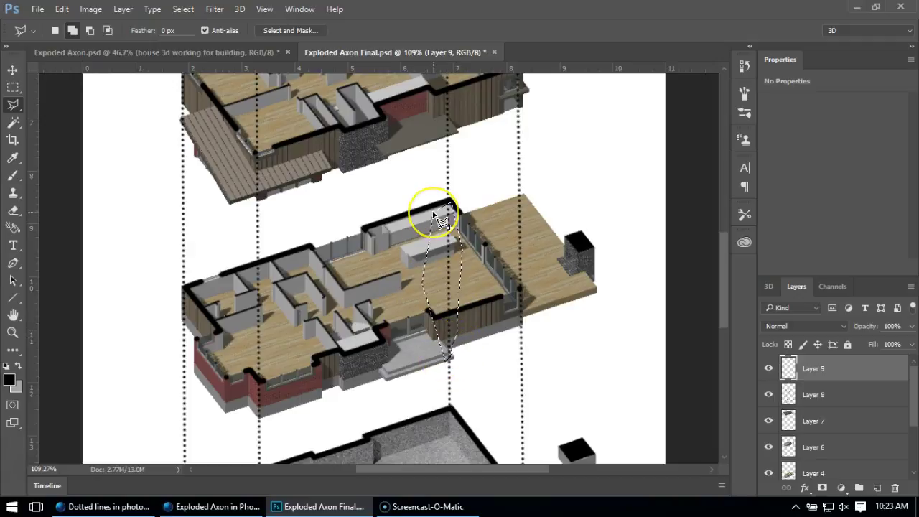
{"action": "key", "text": "Delete"}
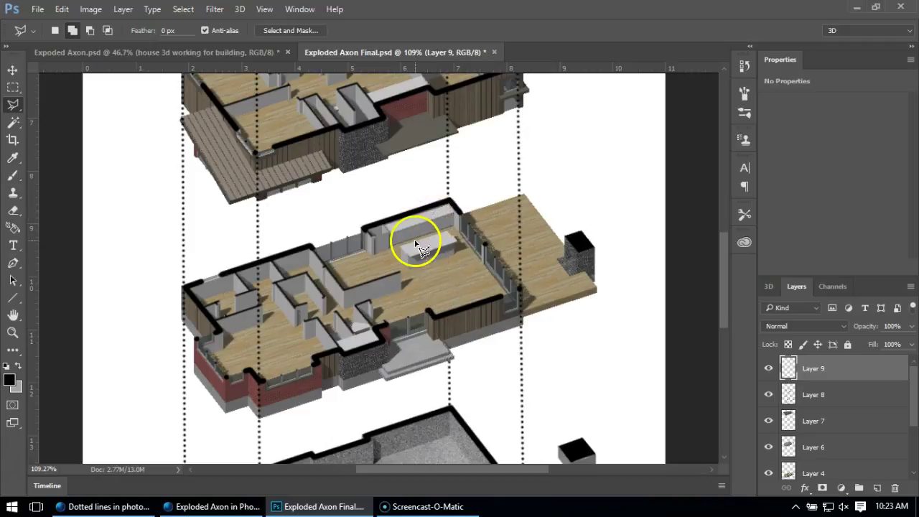
Lasso the part of the back-corner dotted line that crosses the floor directly below the roof and delete it.
{"action": "scroll", "coordinate": [567, 265], "scroll_direction": "down", "scroll_amount": 2}
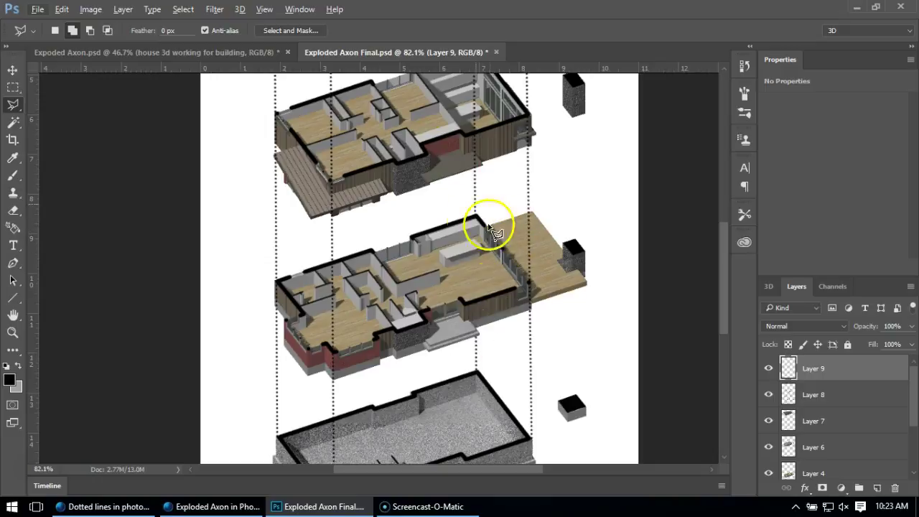
{"action": "scroll", "coordinate": [482, 303], "scroll_direction": "up", "scroll_amount": 4}
{"action": "scroll", "coordinate": [475, 316], "scroll_direction": "up", "scroll_amount": 2}
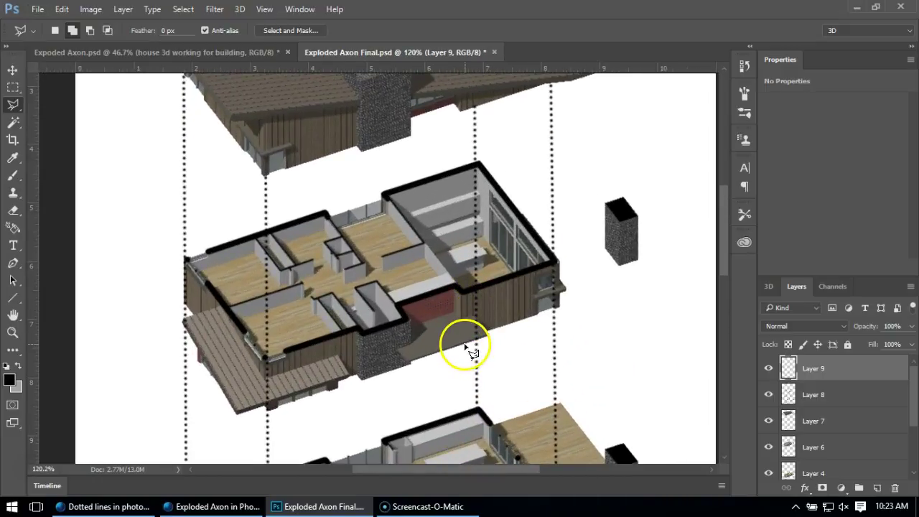
{"action": "left_click", "coordinate": [482, 337]}
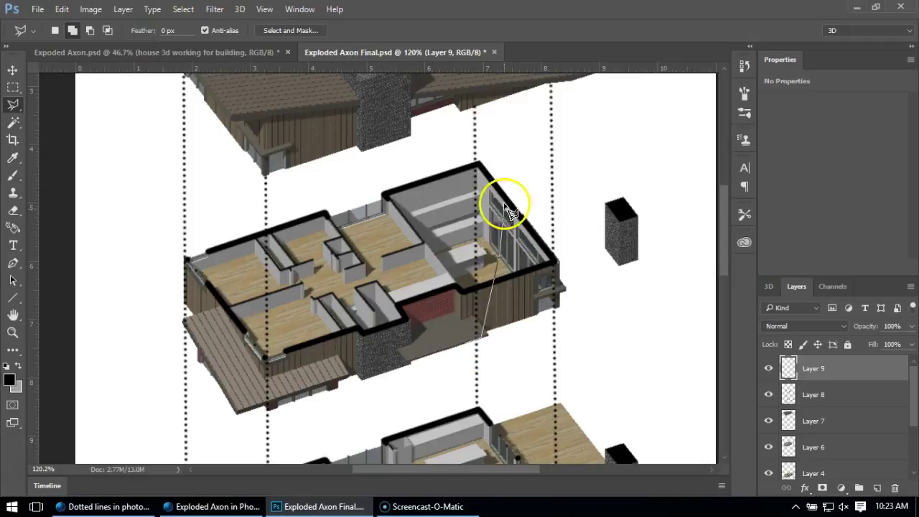
{"action": "left_click", "coordinate": [478, 163]}
{"action": "left_click", "coordinate": [448, 238]}
{"action": "double_click", "coordinate": [452, 295]}
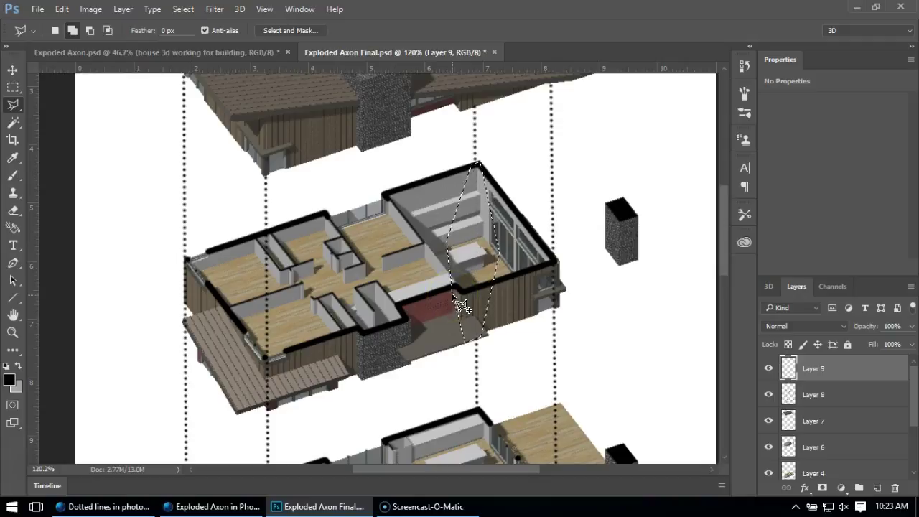
{"action": "scroll", "coordinate": [452, 295], "scroll_direction": "down", "scroll_amount": 3}
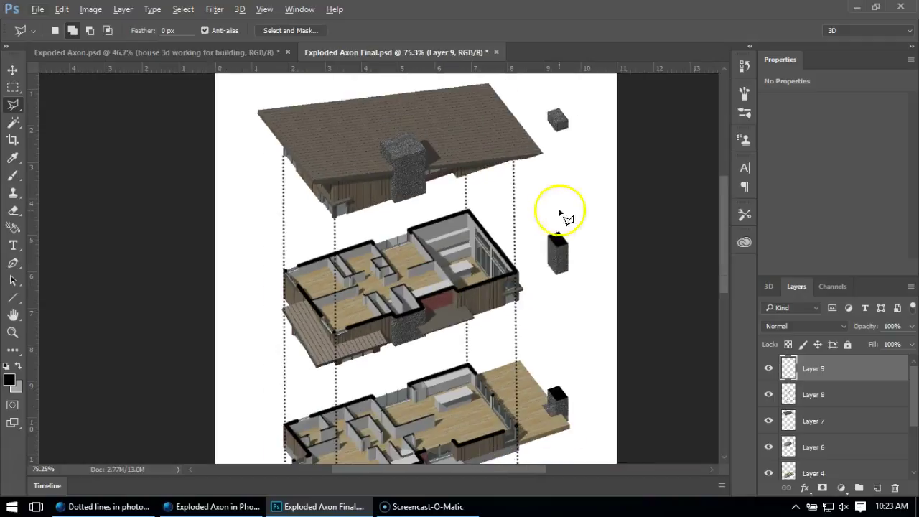
{"action": "scroll", "coordinate": [523, 261], "scroll_direction": "down", "scroll_amount": 2}
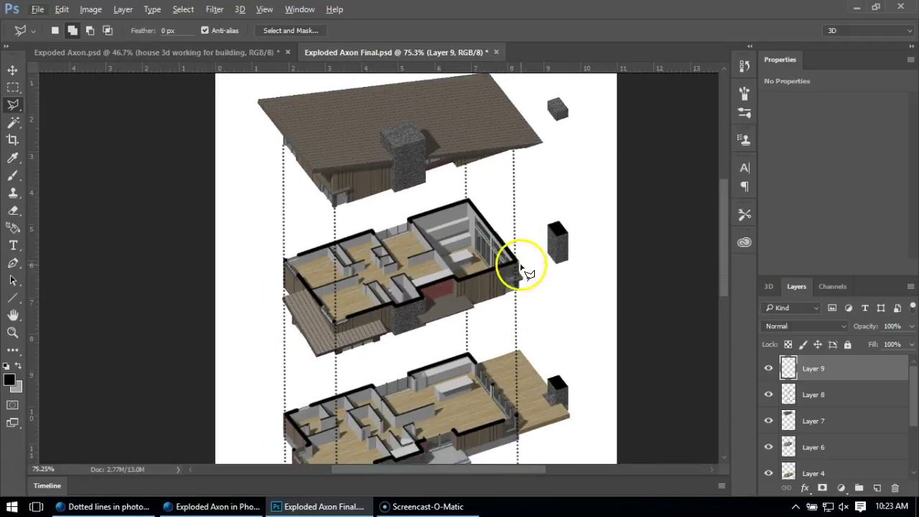
{"action": "scroll", "coordinate": [405, 244], "scroll_direction": "down", "scroll_amount": 1}
{"action": "scroll", "coordinate": [406, 244], "scroll_direction": "down", "scroll_amount": 1}
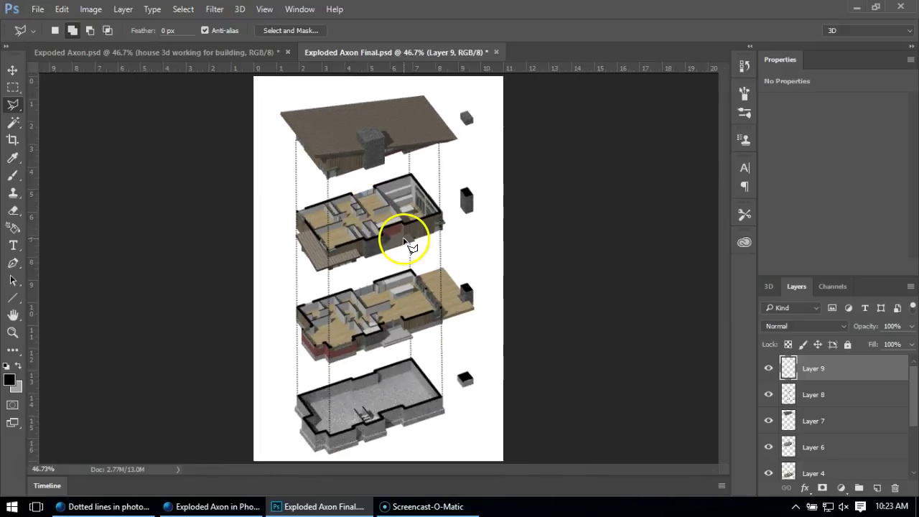